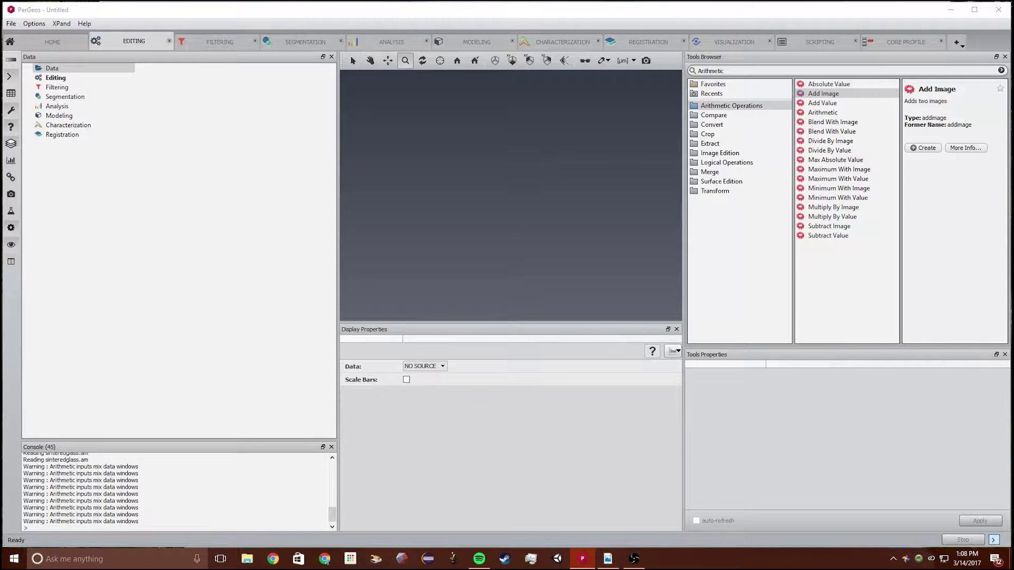
Open the sinteredglass.am volume via File > Open Data.
click(10, 23)
click(40, 37)
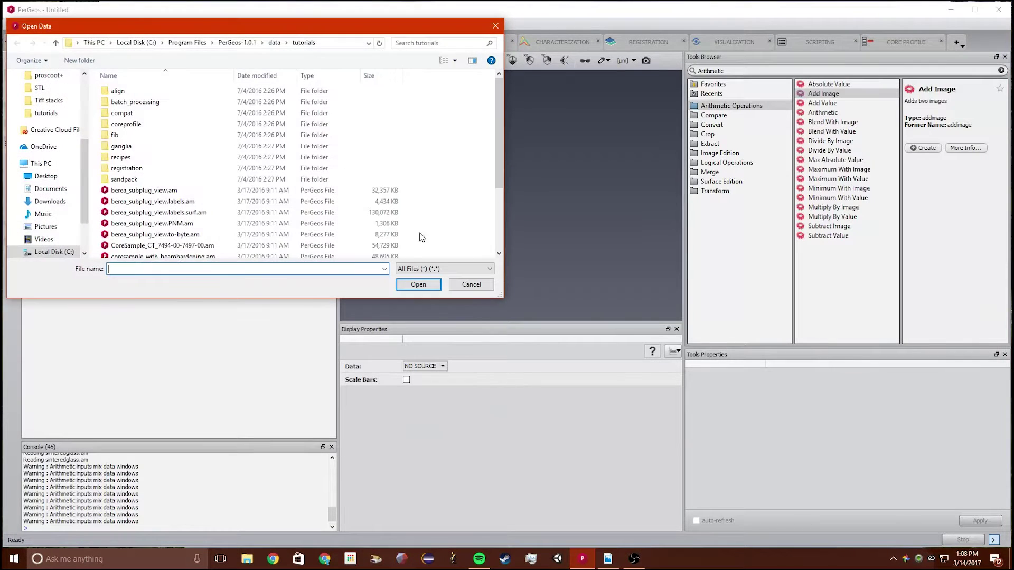
scroll(189, 227, down, 3)
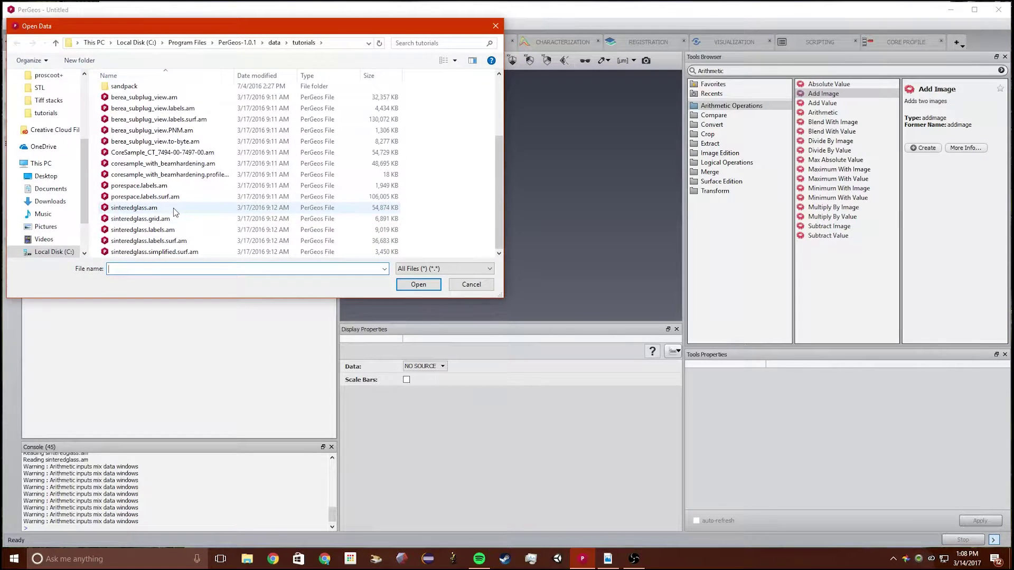
double_click(173, 208)
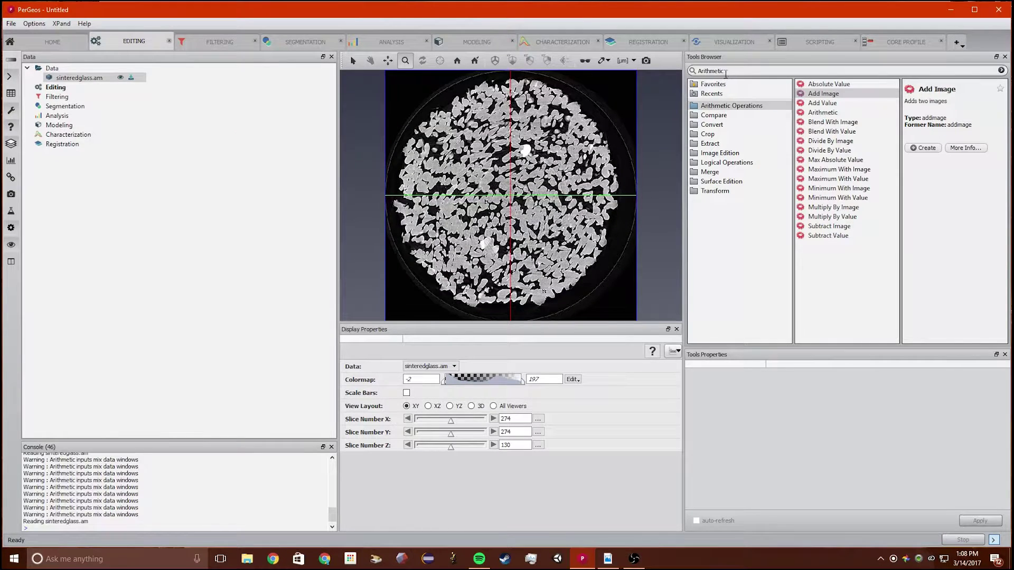
Crop the volume to indices 185–351, 156–396 and 0–260 with the Crop tool.
double_click(725, 72)
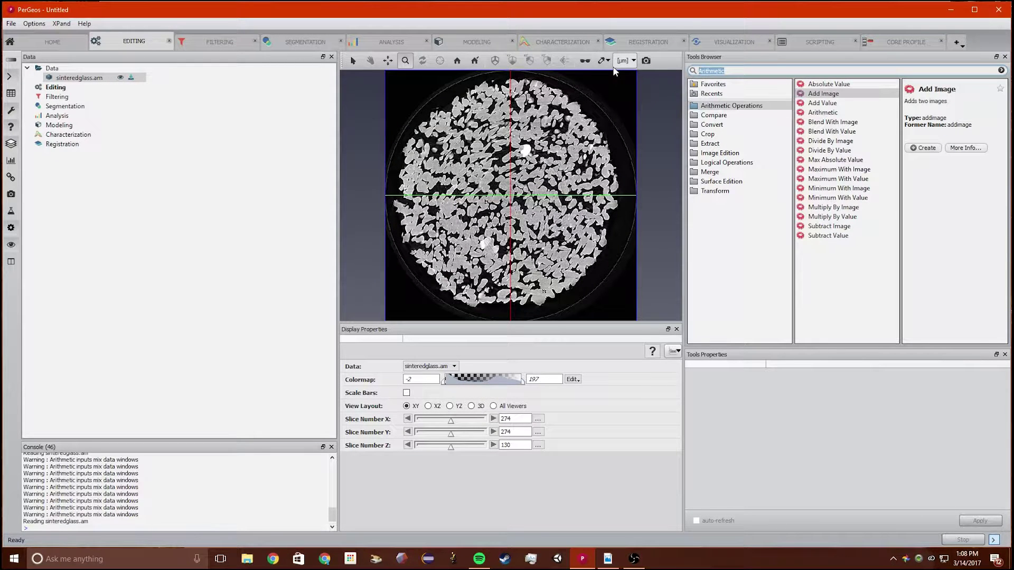
text(crop)
key(Return)
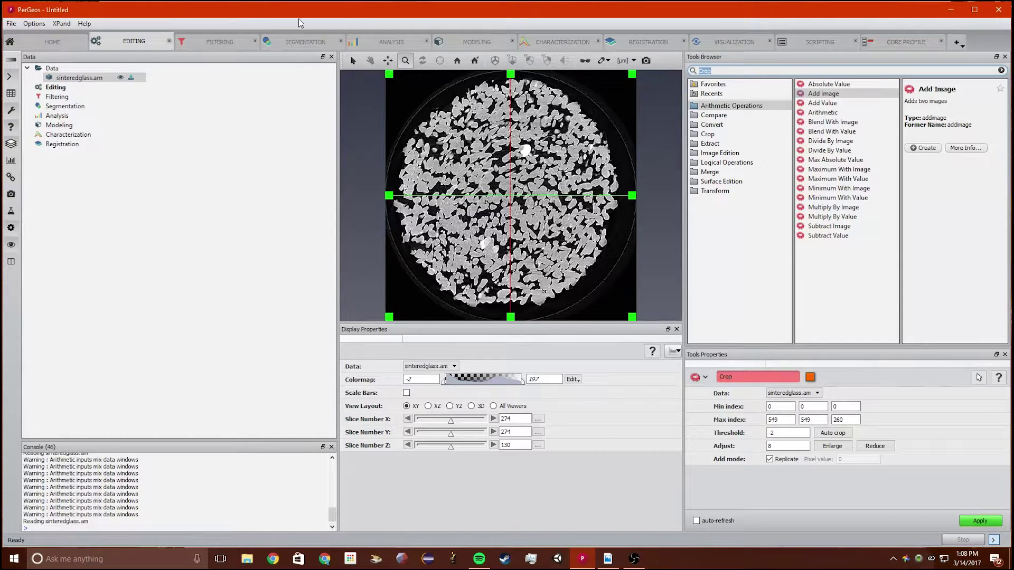
click(352, 61)
drag(389, 73, 563, 216)
drag(619, 269, 529, 200)
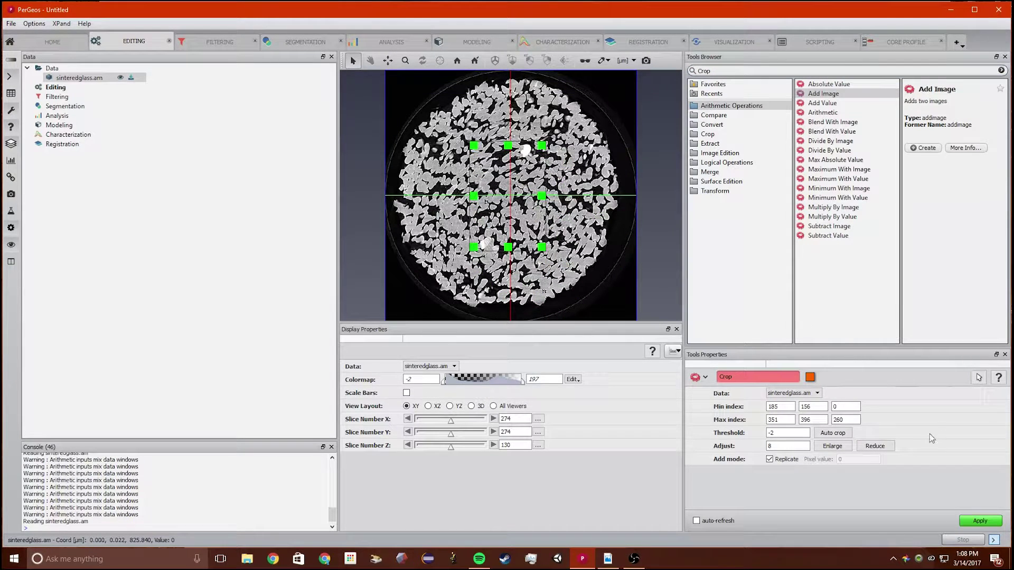
click(985, 522)
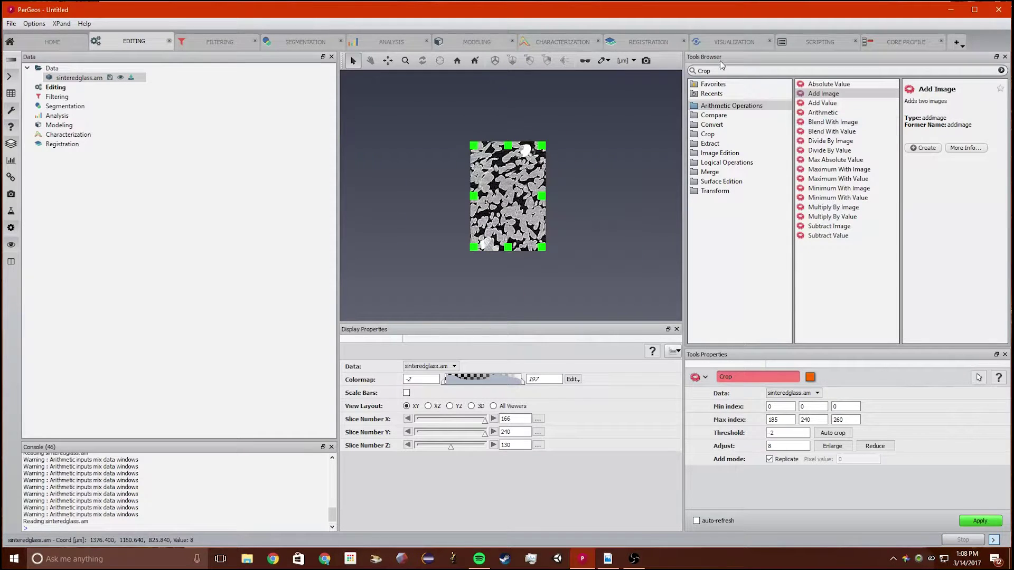
Apply a 3D Median Filter (3 iterations, 26-neighborhood) to produce sinteredglass.filtered, then zoom in.
click(219, 41)
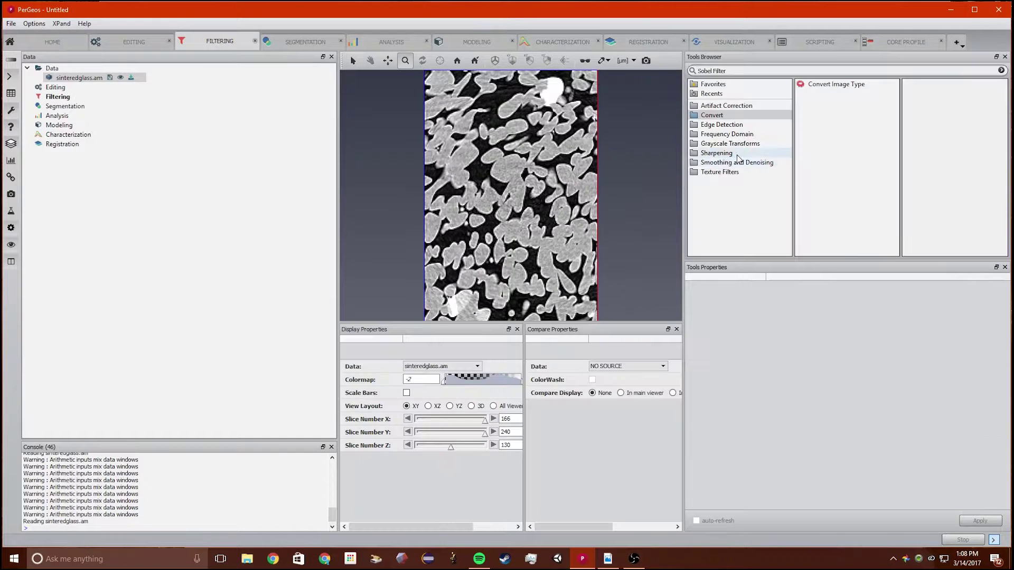
click(739, 70)
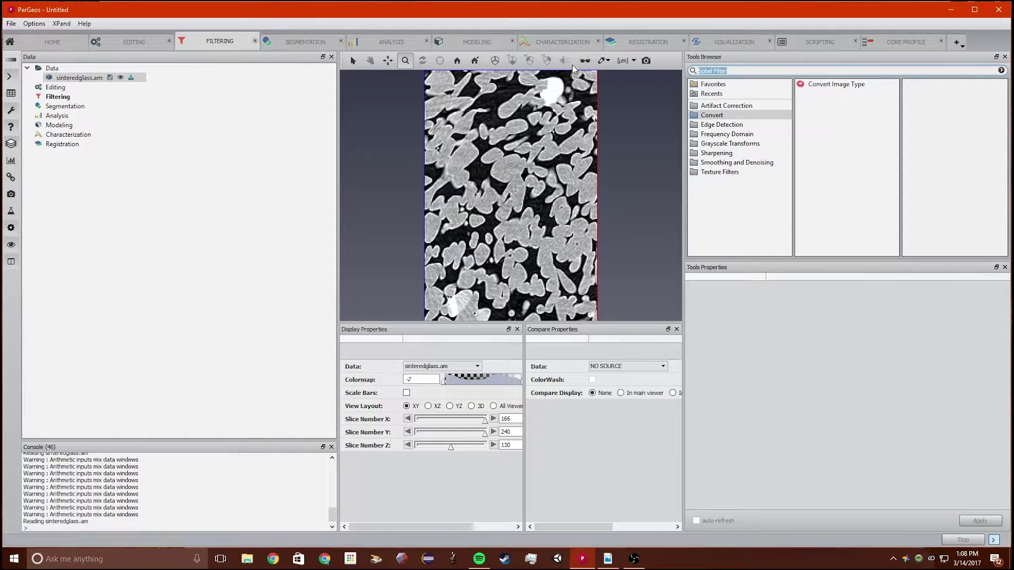
text(median)
key(Return)
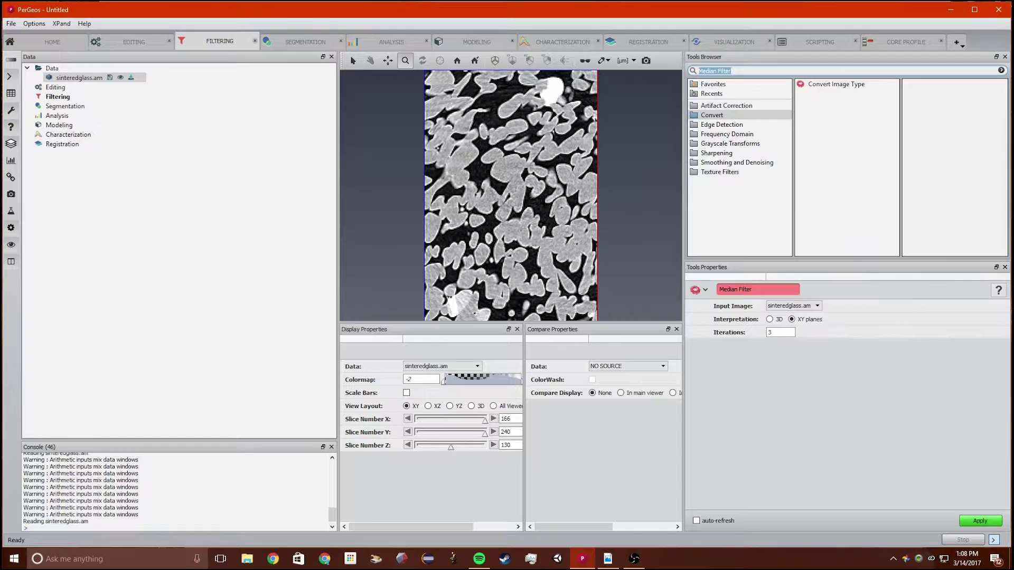
click(769, 319)
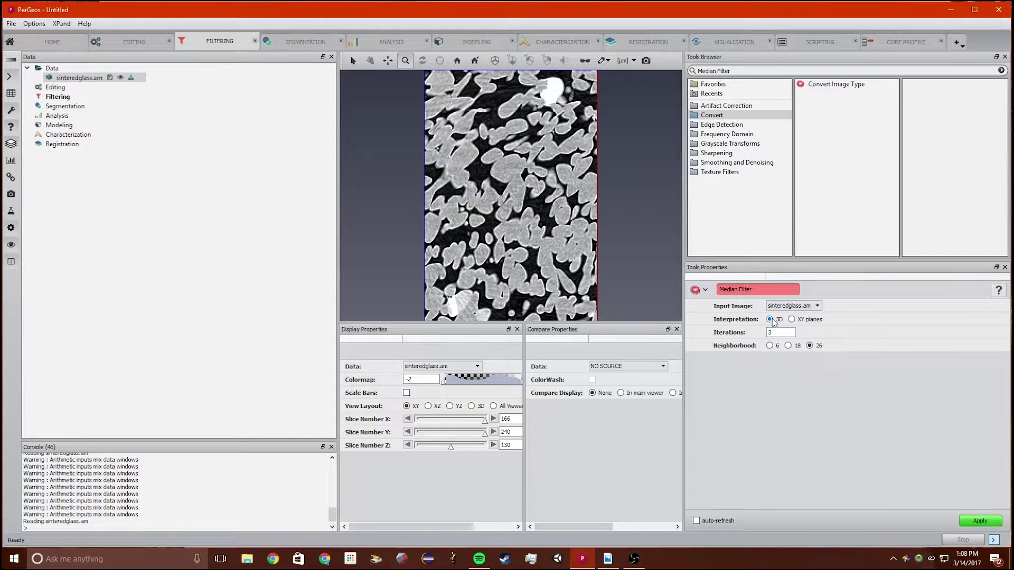
click(974, 521)
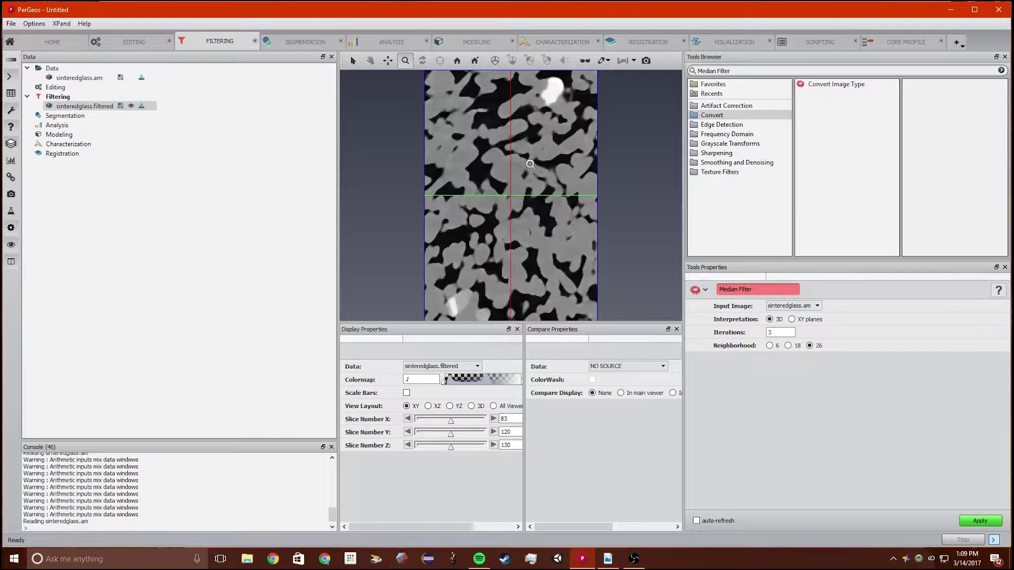
scroll(530, 164, up, 5)
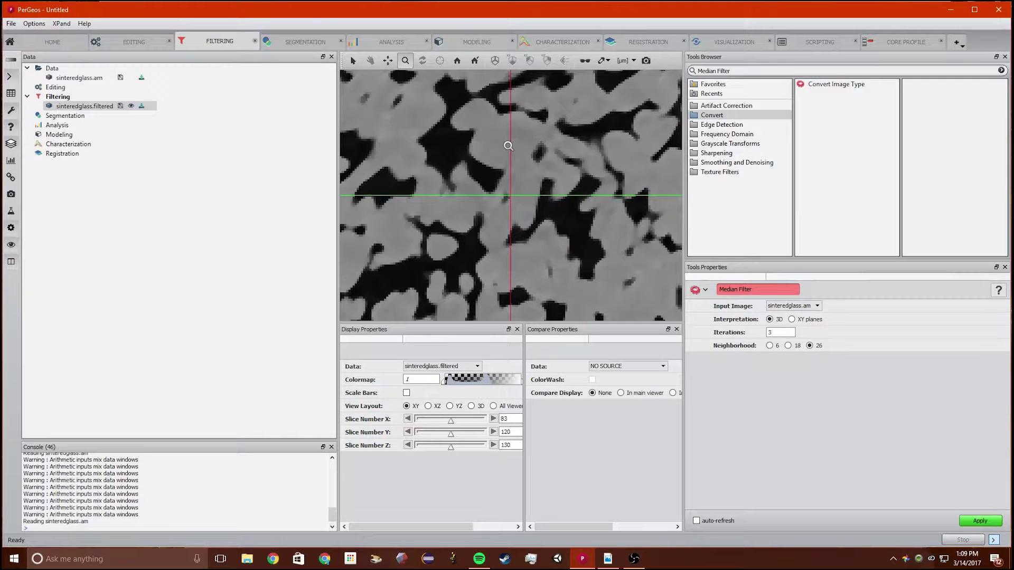
Run a 3D Bilateral Filter (kernel 3×3×3, similarity 20) on sinteredglass.am, creating sinteredglass2.filtered.
click(117, 107)
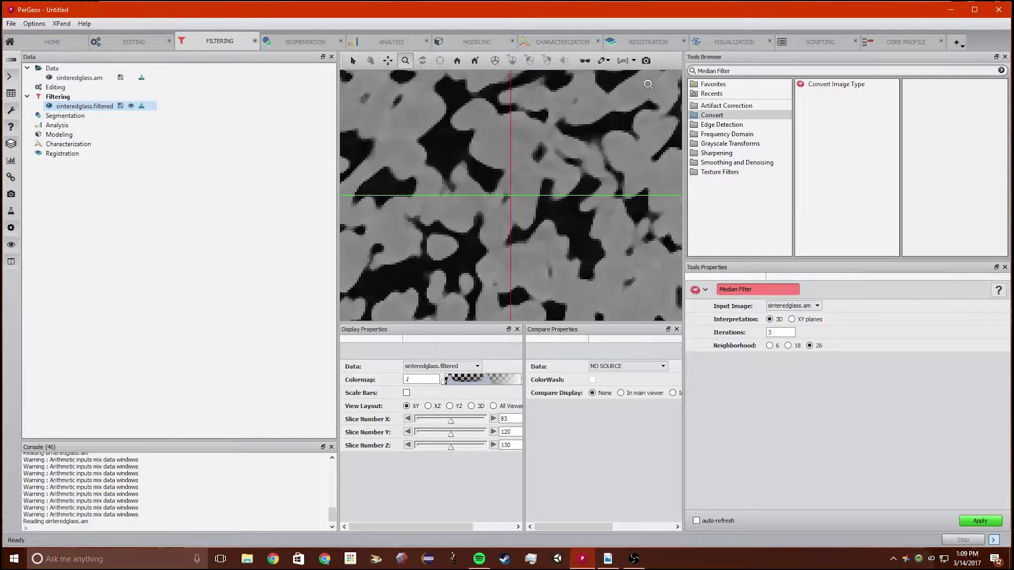
click(703, 73)
text(bila)
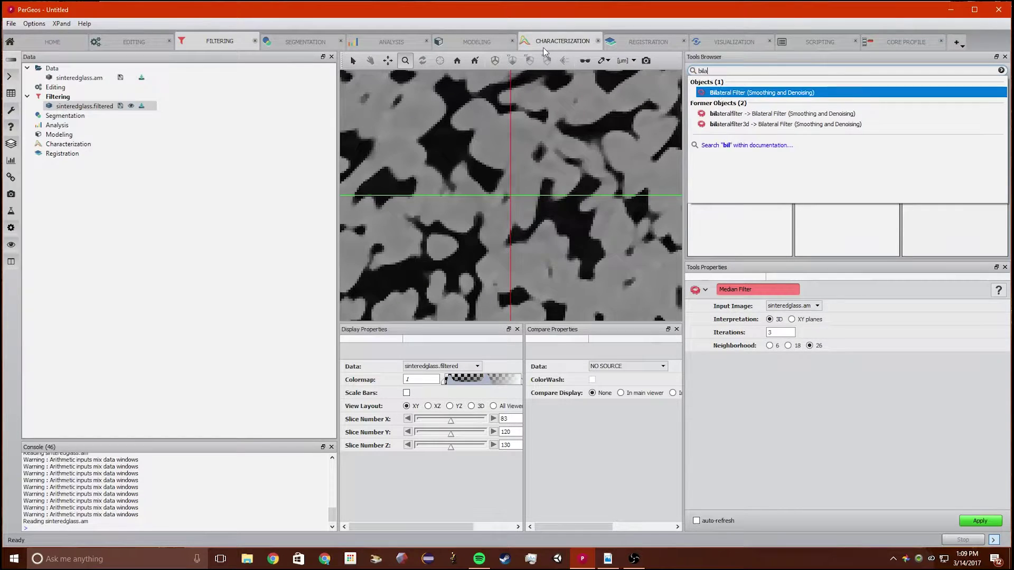
key(Return)
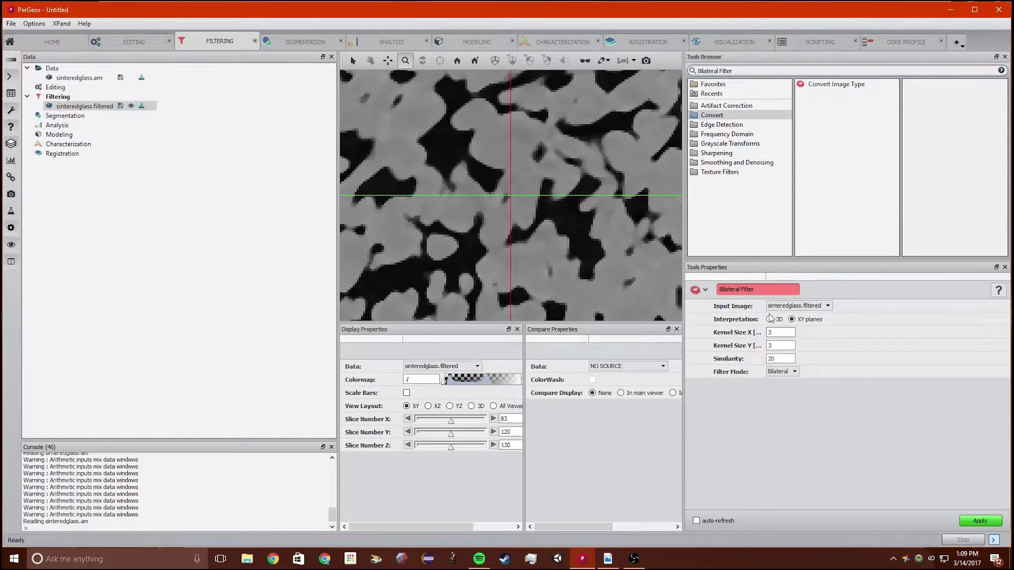
click(769, 319)
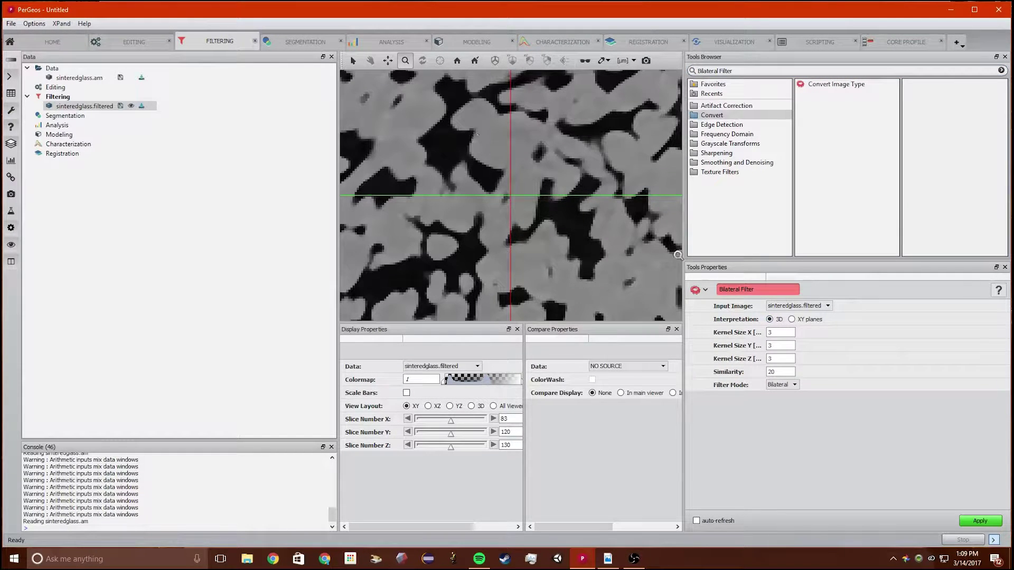
click(773, 306)
click(785, 323)
click(980, 521)
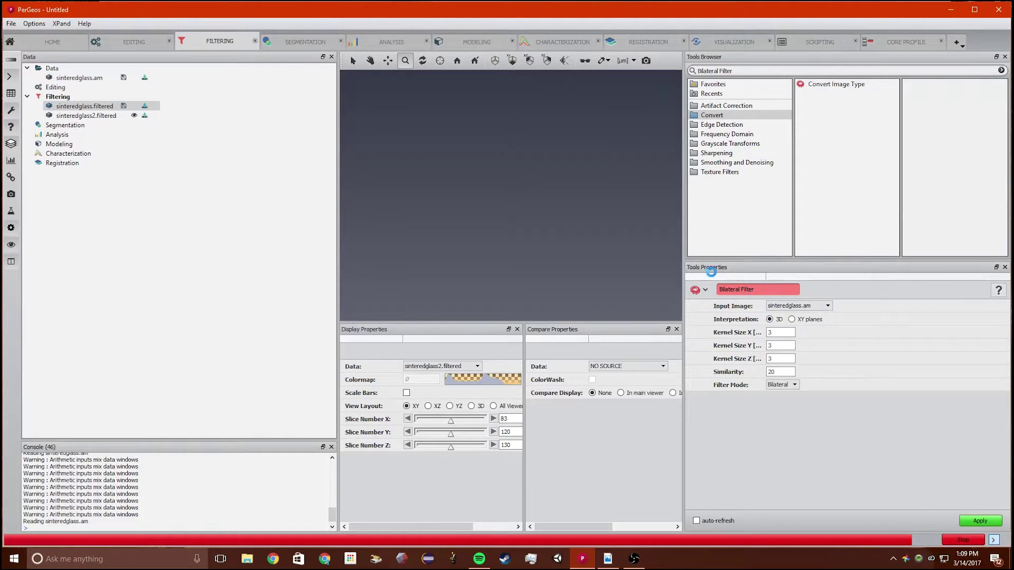
scroll(552, 179, up, 5)
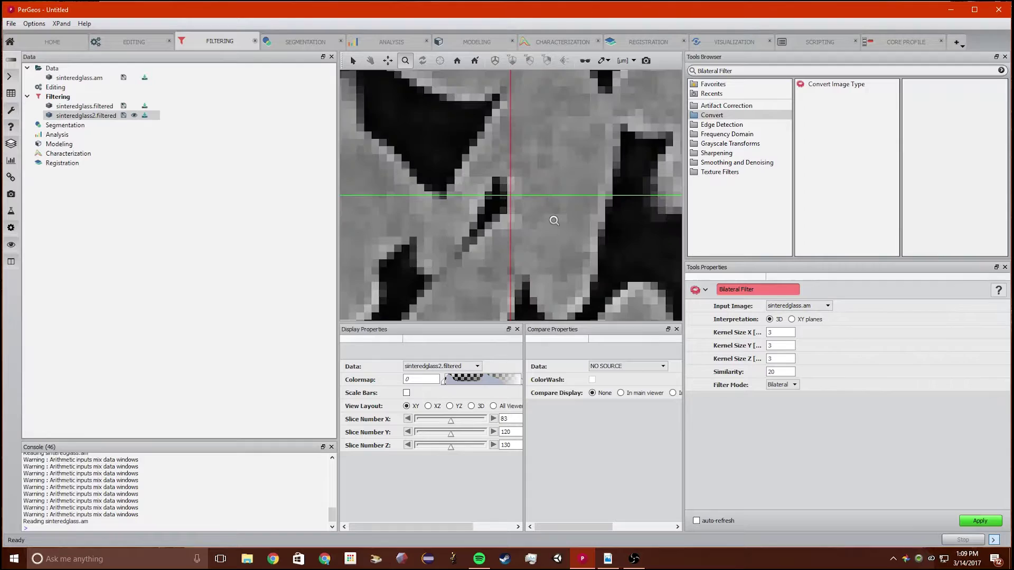
scroll(549, 216, down, 3)
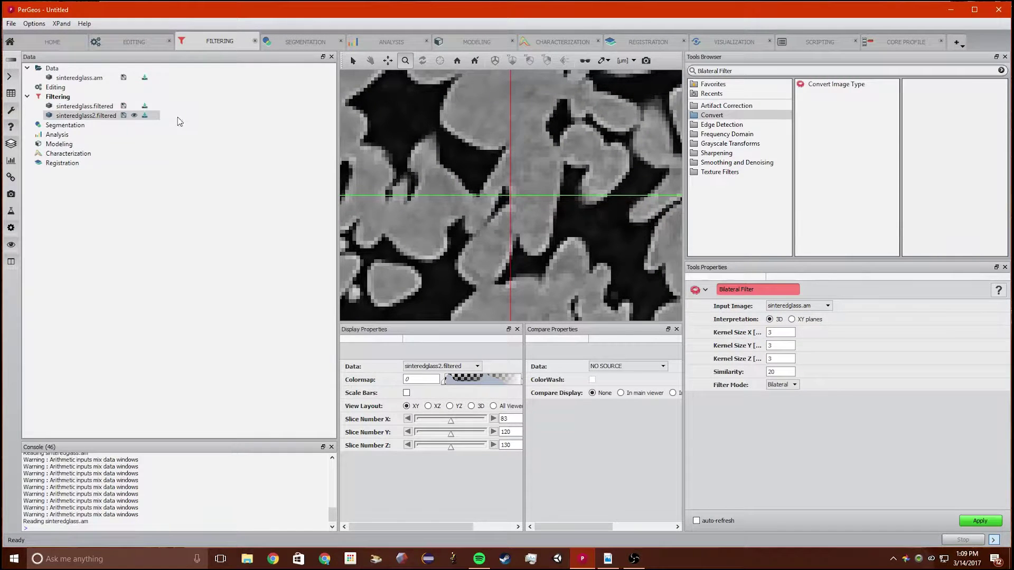
Run a 3D Sobel Filter on sinteredglass.am to create sinteredglass-filtered.
mouse_move(707, 70)
mouse_down()
mouse_move(746, 70)
mouse_move(698, 70)
mouse_up()
text(sobel)
key(Return)
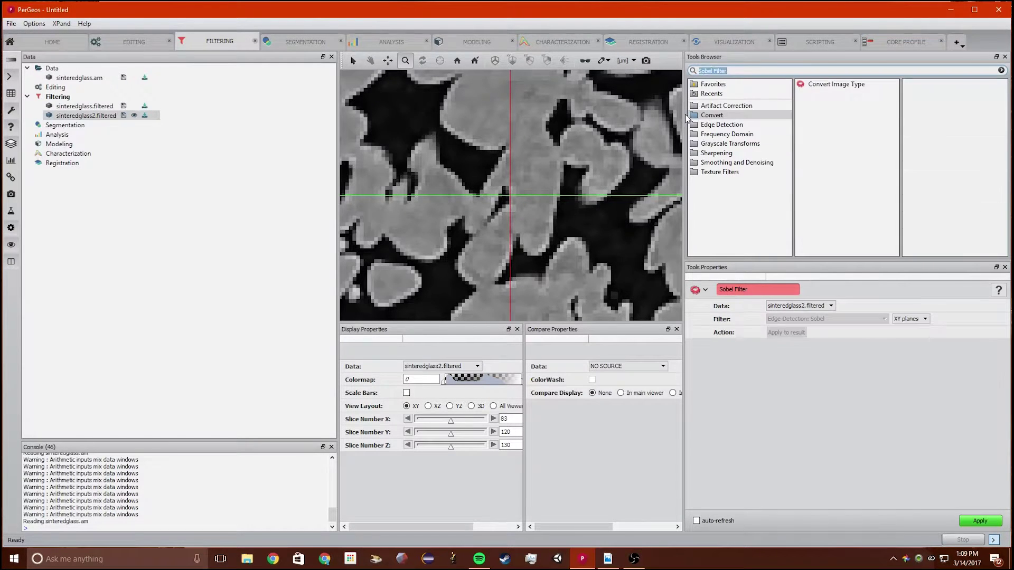
click(917, 320)
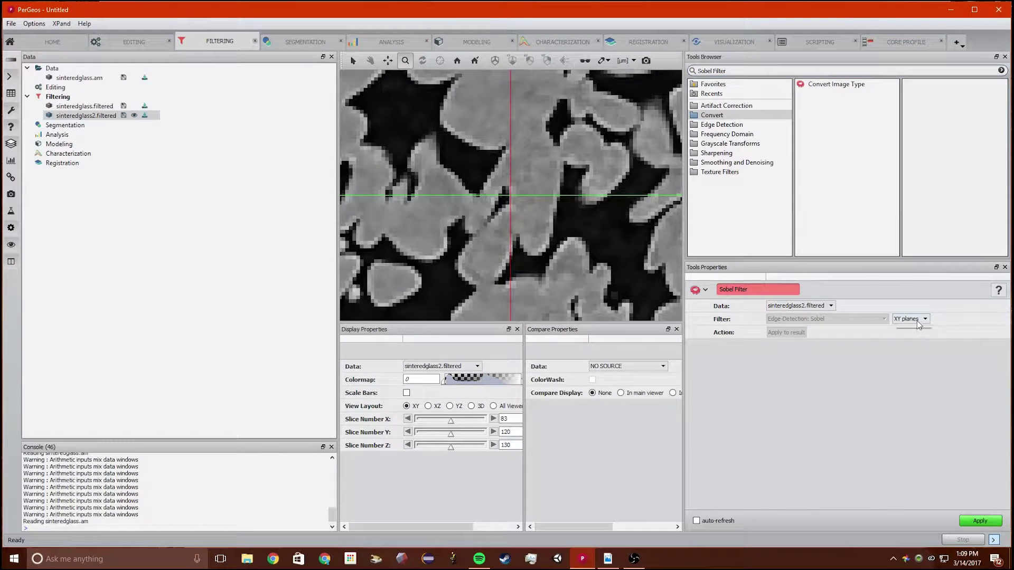
click(899, 344)
click(816, 306)
click(826, 332)
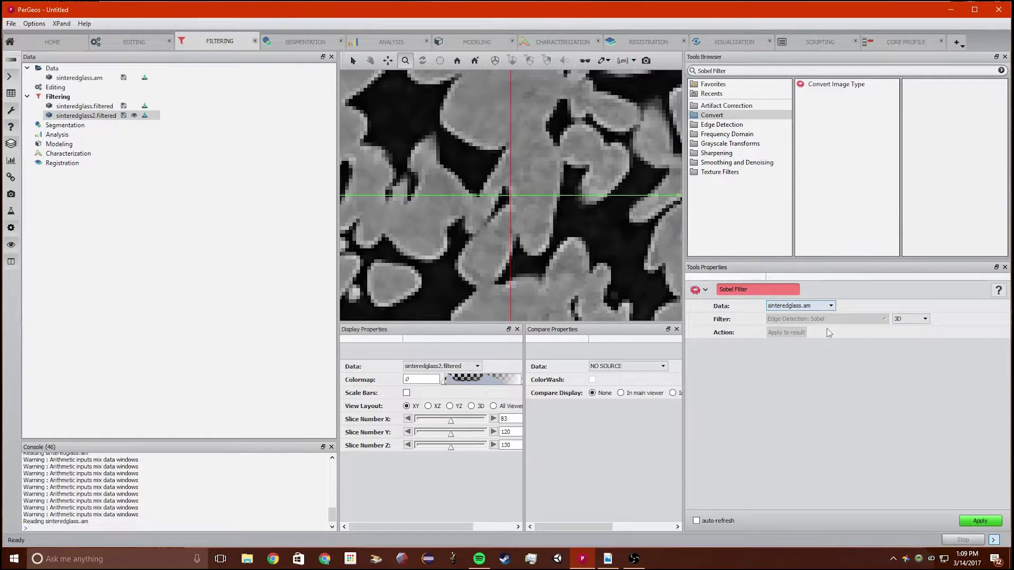
click(979, 521)
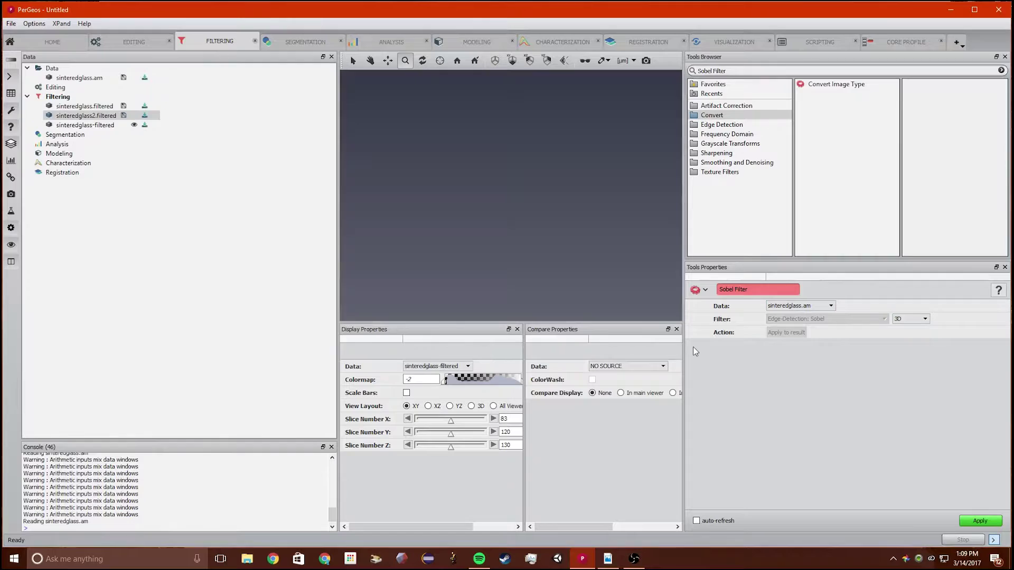
Zoom into the Sobel result, then display sinteredglass2.filtered for comparison.
scroll(463, 174, up, 5)
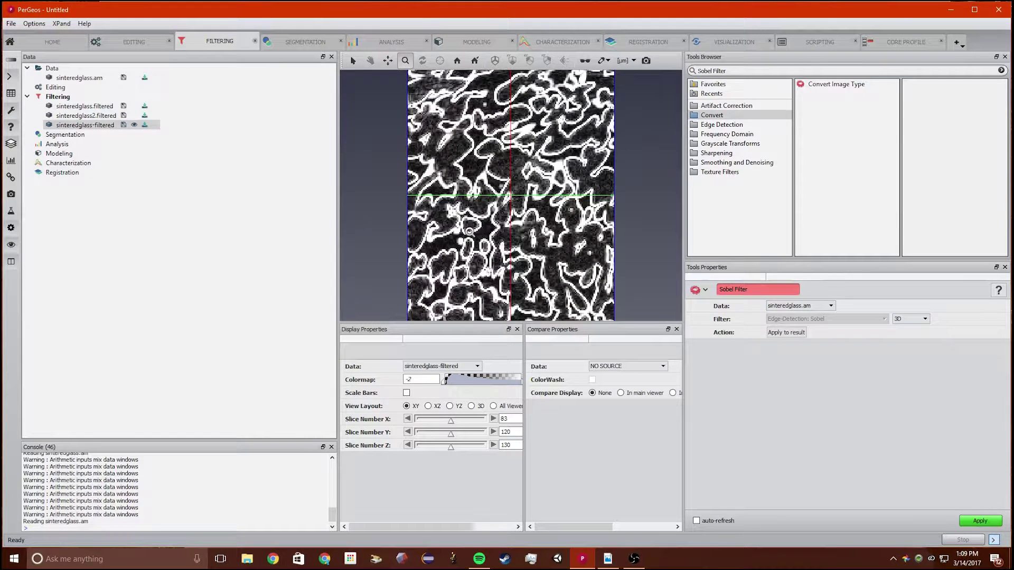
scroll(501, 174, up, 4)
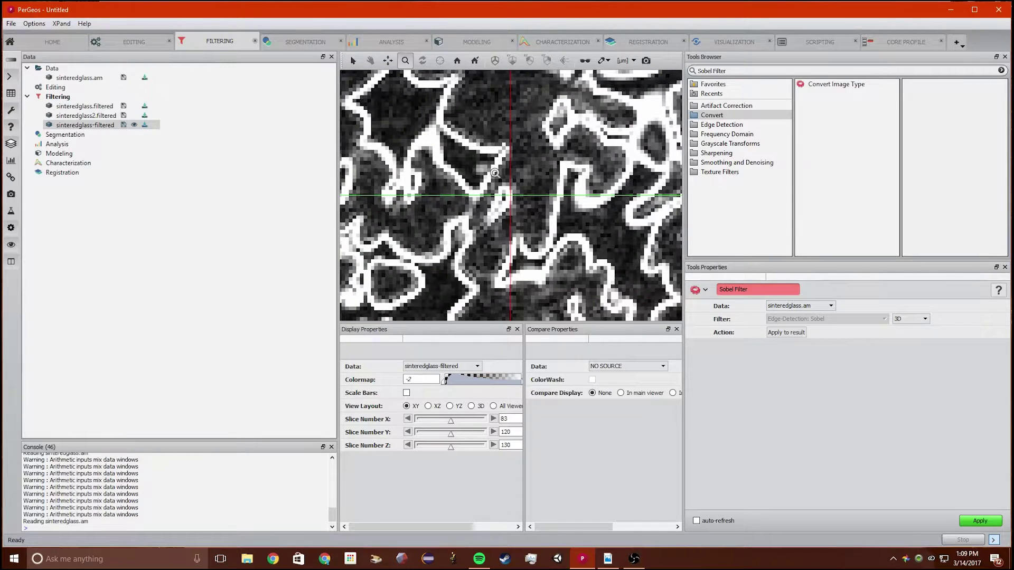
click(133, 115)
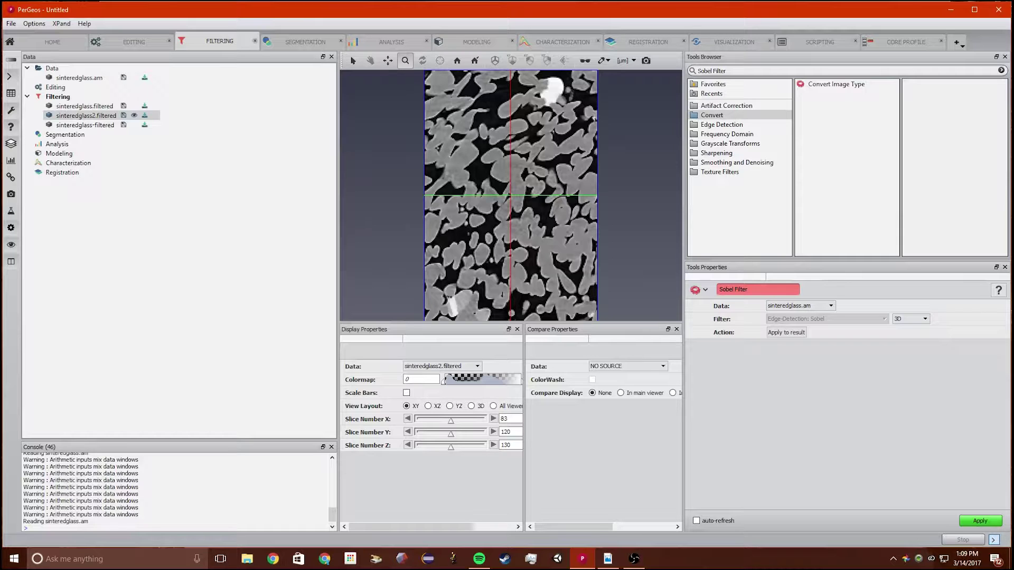
Set Arithmetic inputs A, B, C to sinteredglass-filtered, sinteredglass2.filtered and sinteredglass.filtered.
click(134, 41)
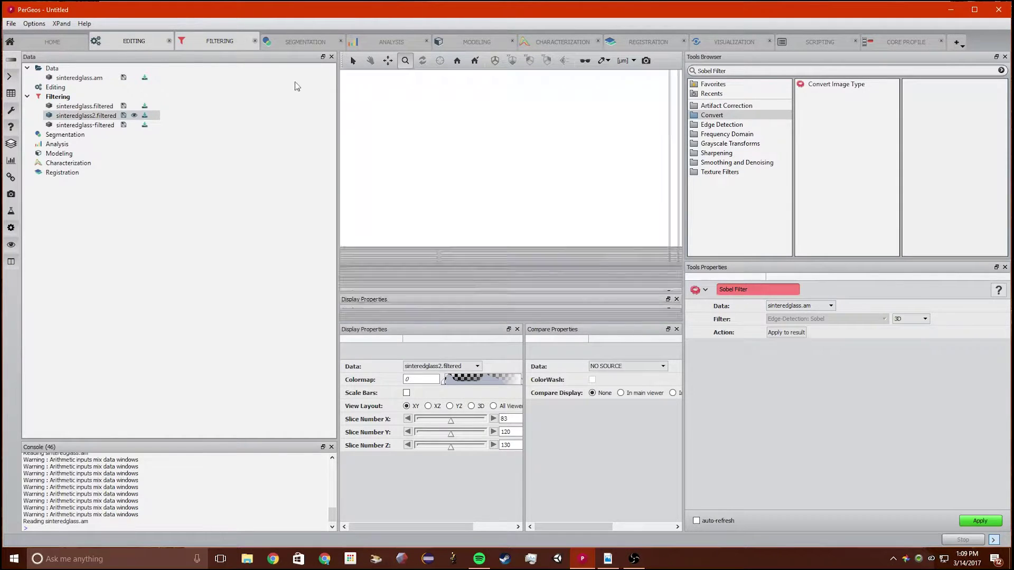
text(a)
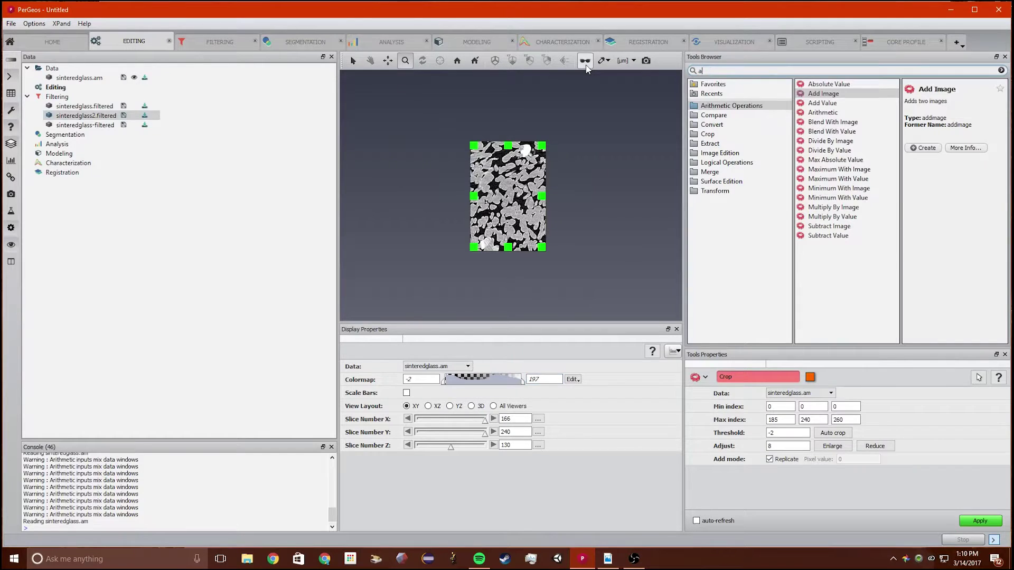
text(r)
key(Return)
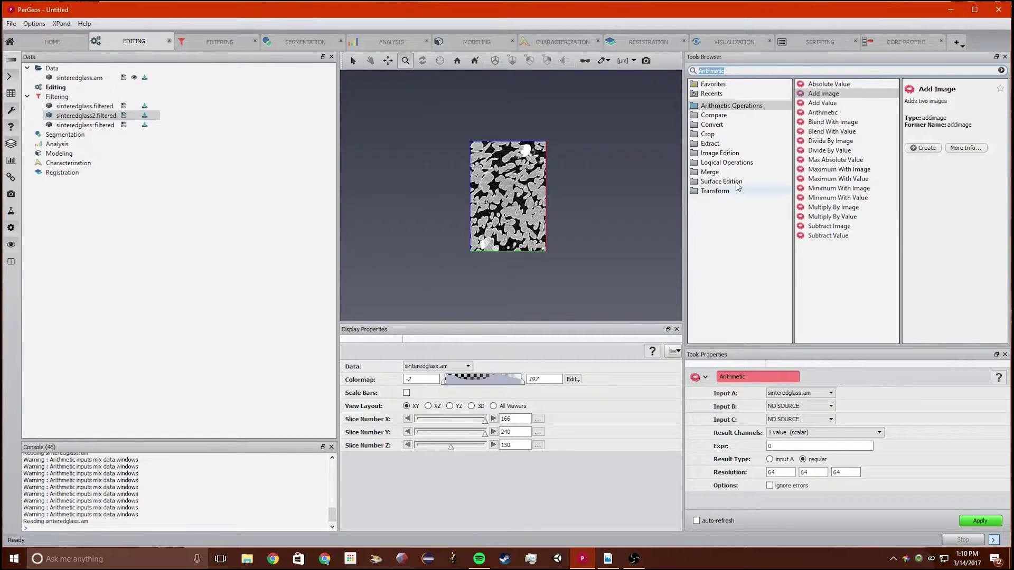
click(800, 394)
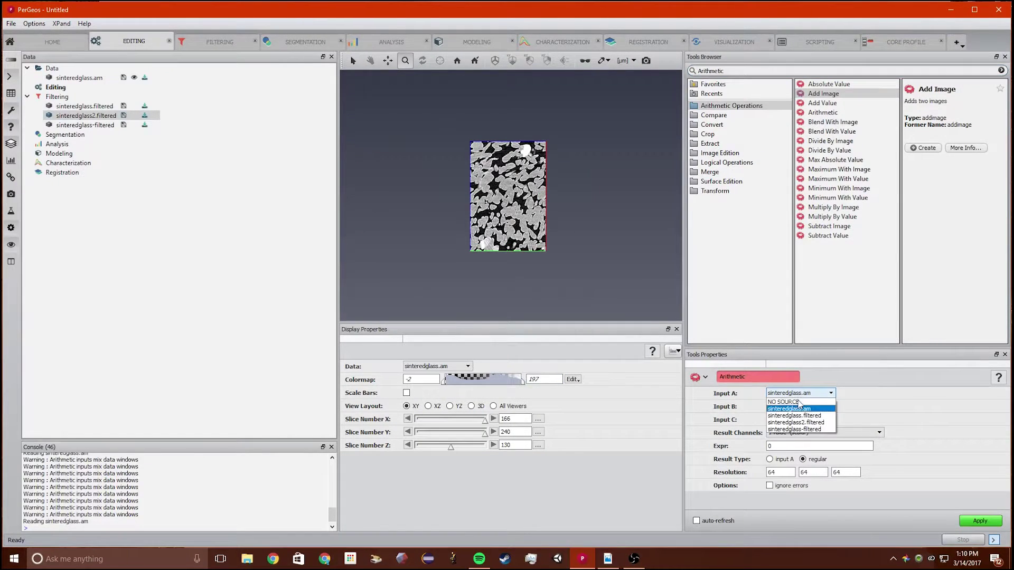
click(788, 430)
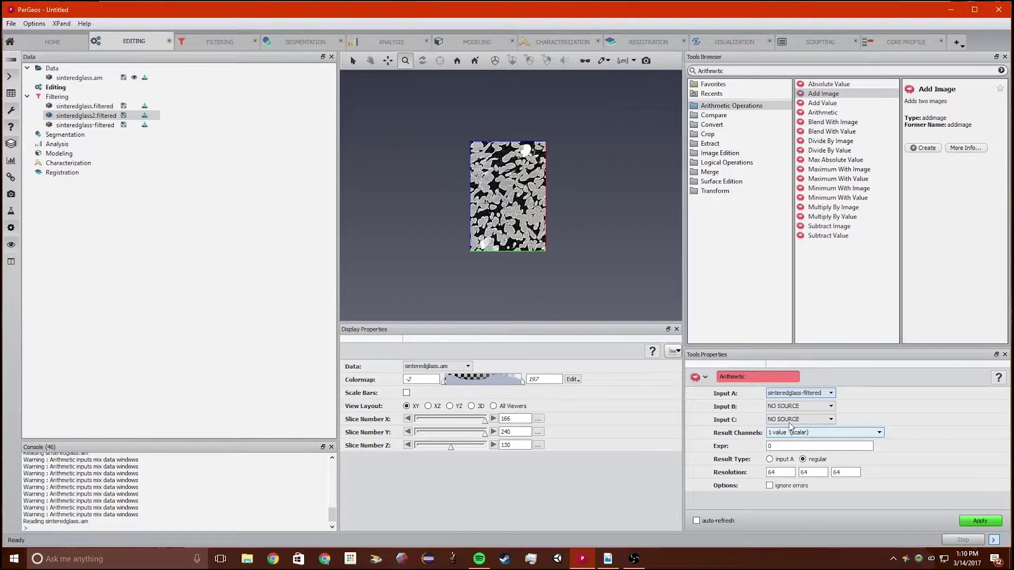
click(800, 406)
click(799, 436)
click(799, 419)
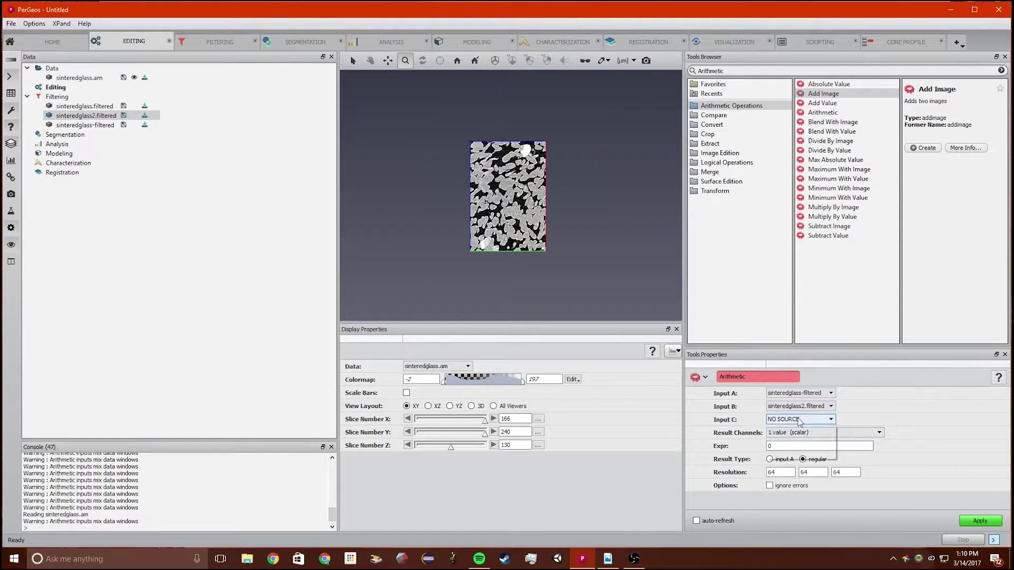
click(800, 442)
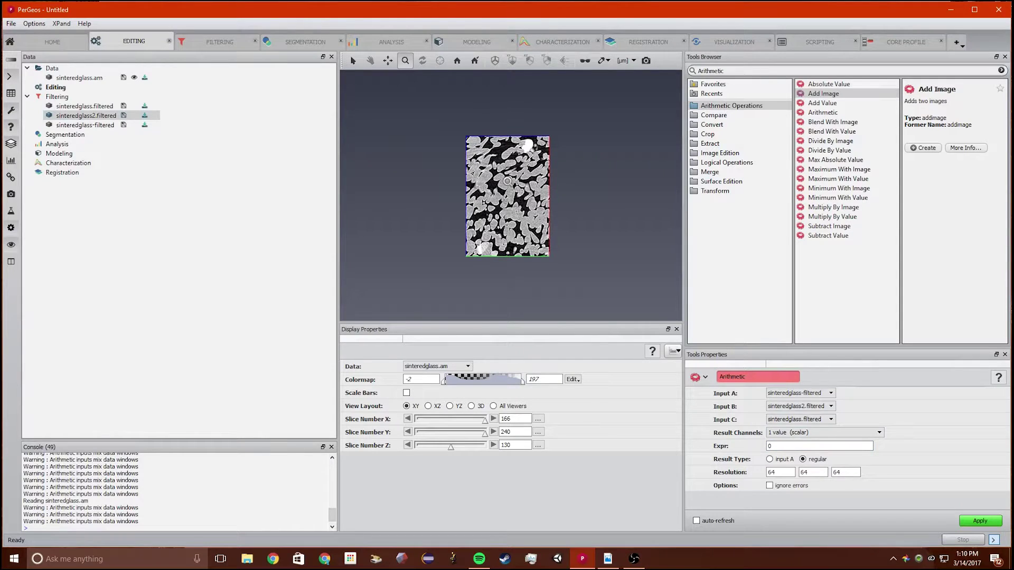
Zoom into the slice and show the sinteredglass-filtered Sobel volume in the viewer.
drag(511, 177, 505, 187)
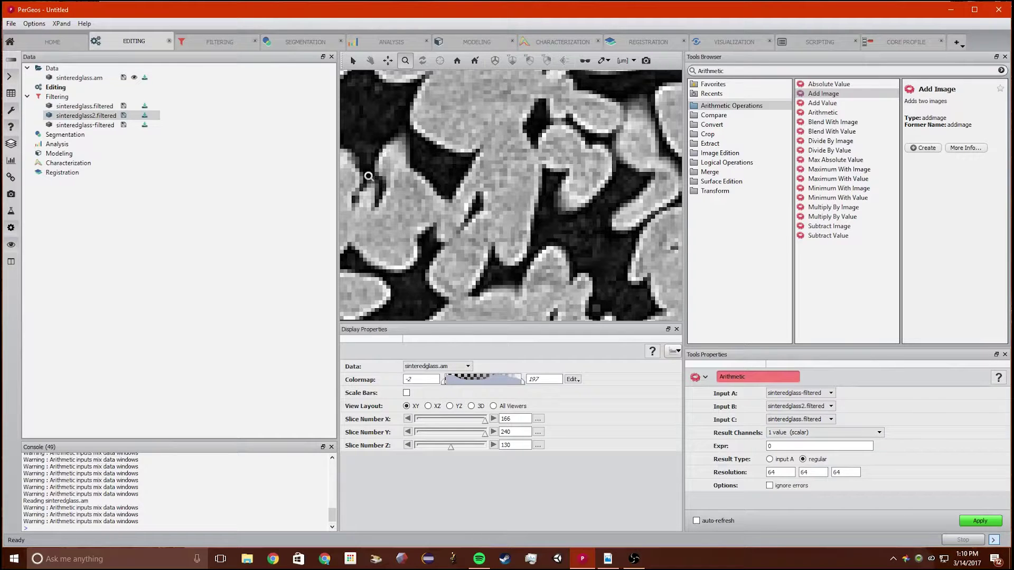
drag(781, 446, 733, 446)
click(136, 125)
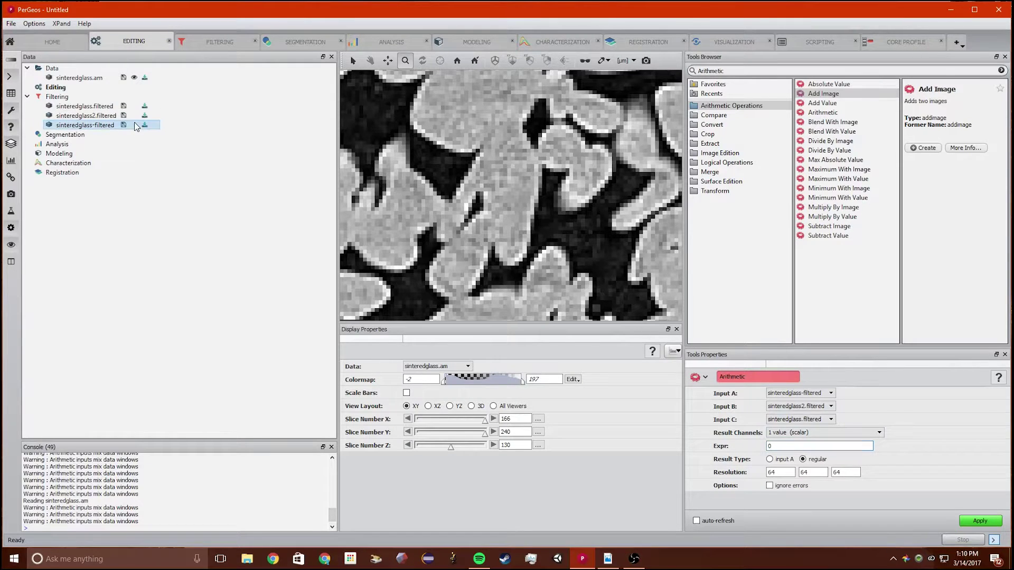
click(134, 125)
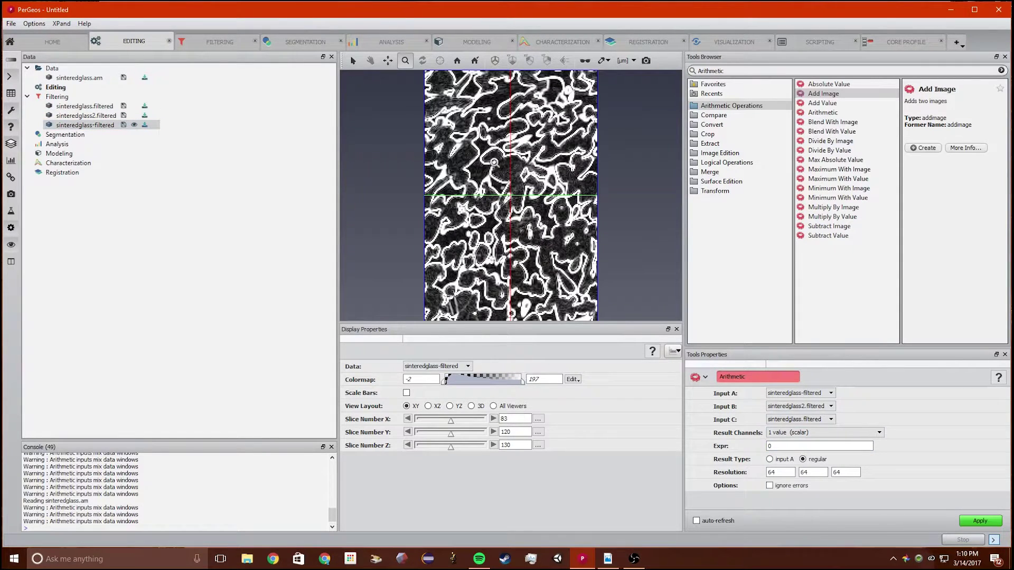
Enter the expression B*A/256+C(1-A/256) and set Result Type to match input A.
click(805, 446)
text(B*A/256+C(1-A/256))
click(770, 460)
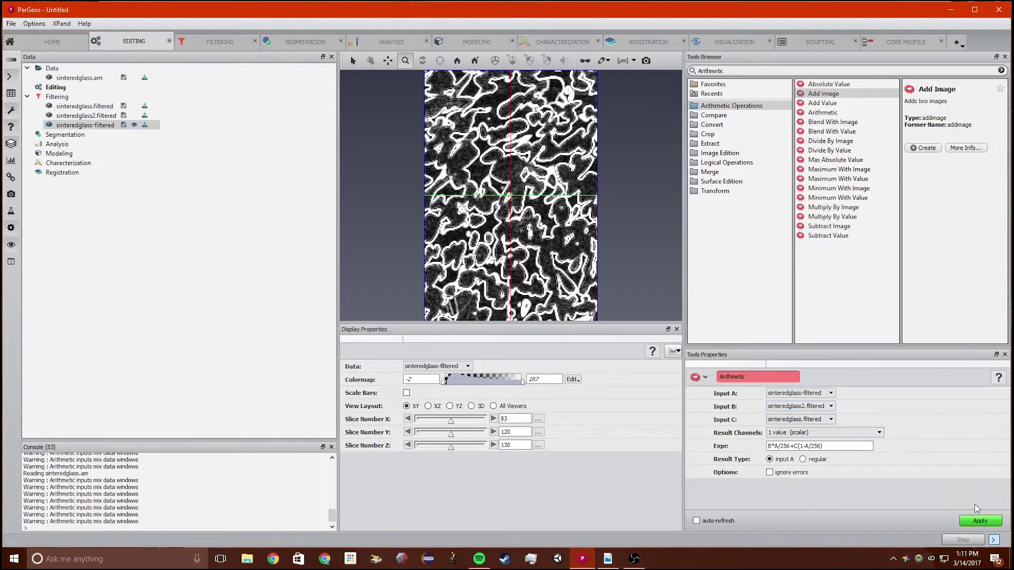
Attempt to compute the expression, then place the cursor after C to add the missing *.
click(980, 520)
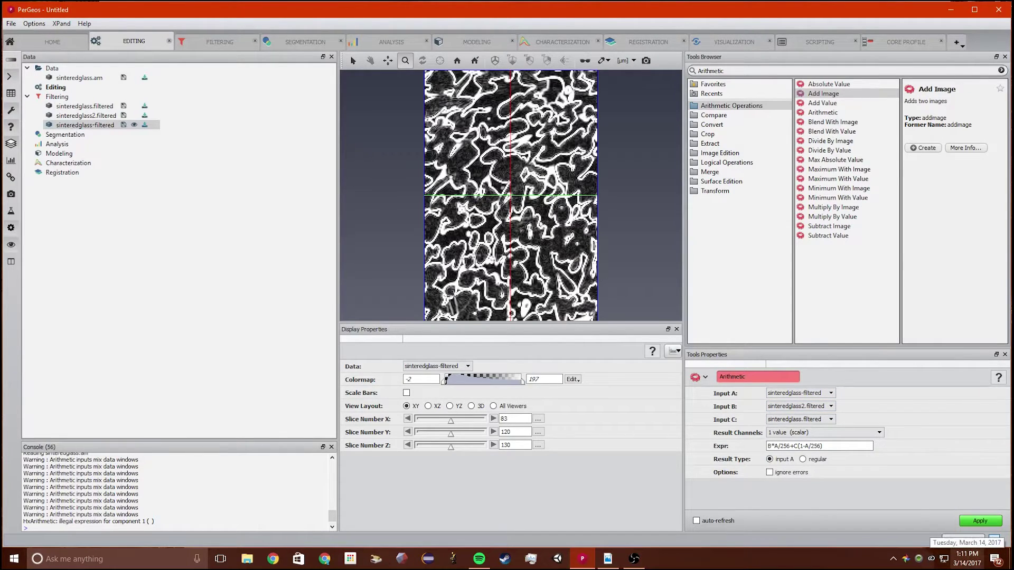
click(981, 521)
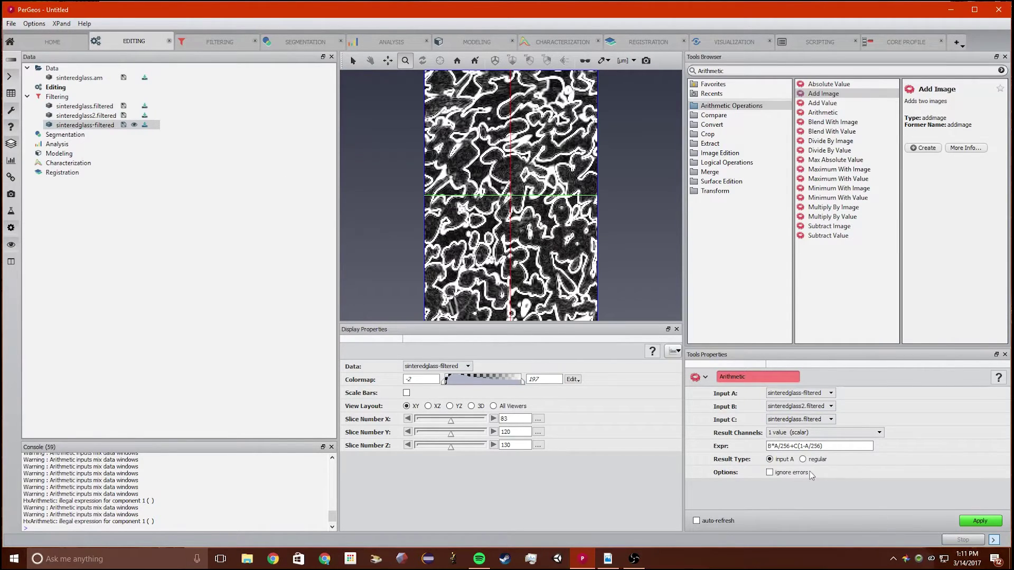
click(974, 521)
click(974, 521)
click(975, 521)
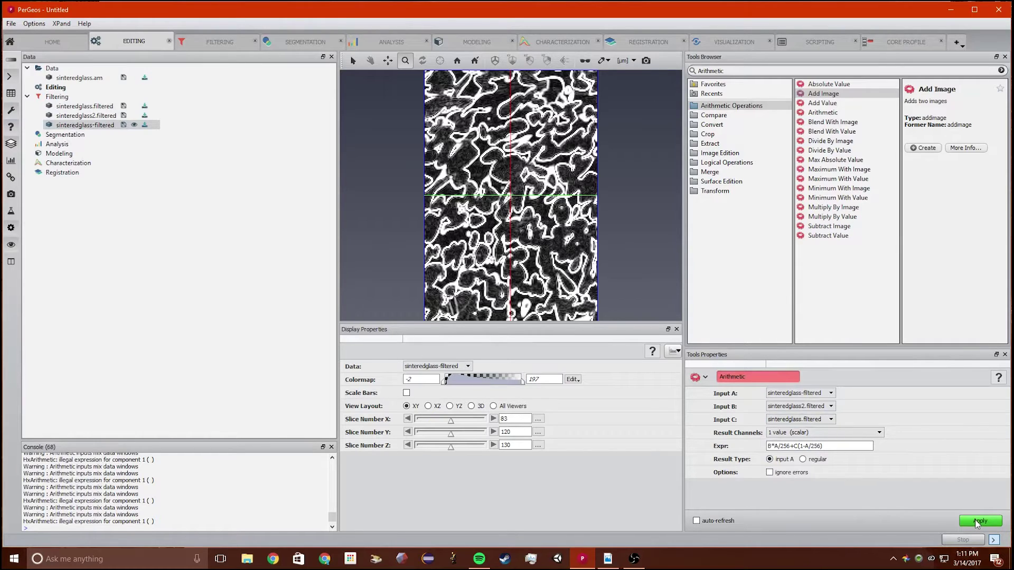
click(974, 522)
click(808, 447)
click(796, 448)
Insert * after C, compute B*A/256+C*(1-A/256) into Result7, and zoom to inspect it.
text(*)
click(966, 521)
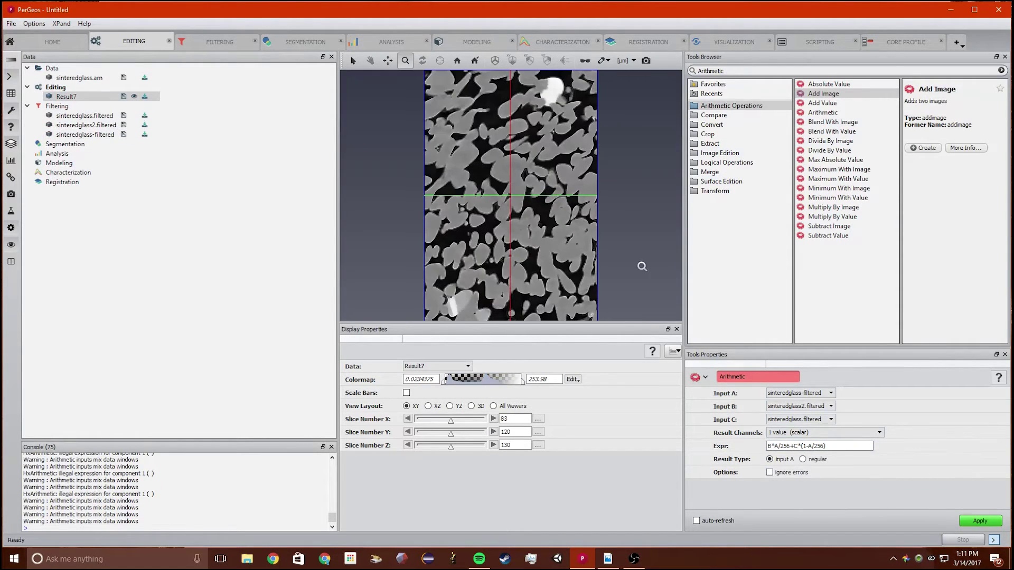
scroll(492, 166, up, 5)
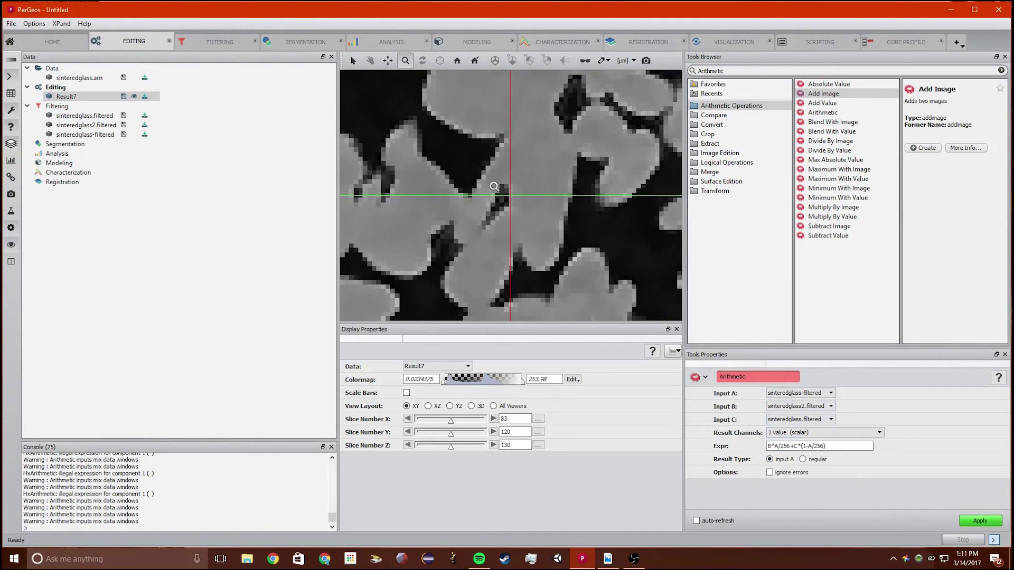
scroll(495, 204, down, 5)
scroll(493, 154, up, 2)
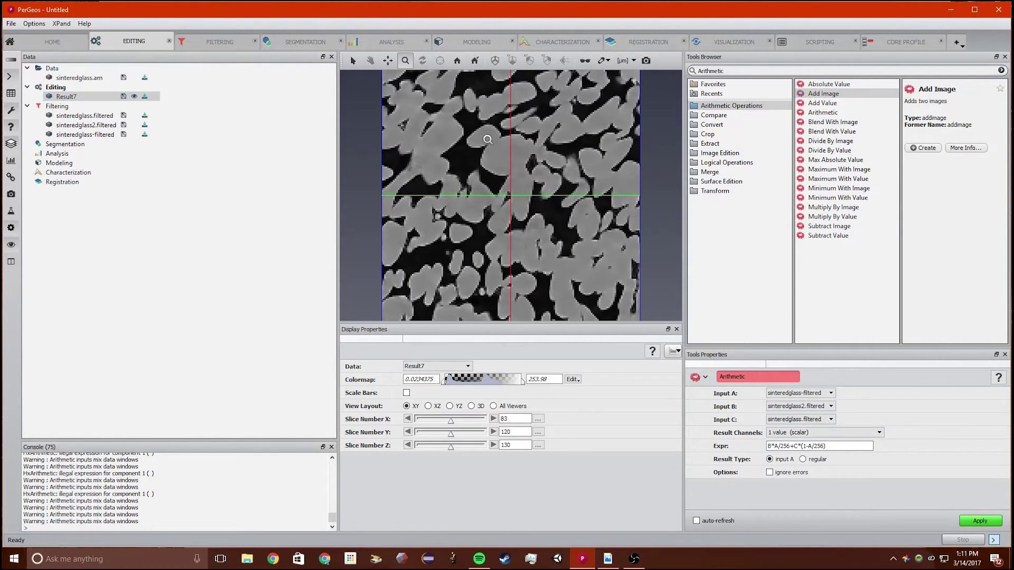